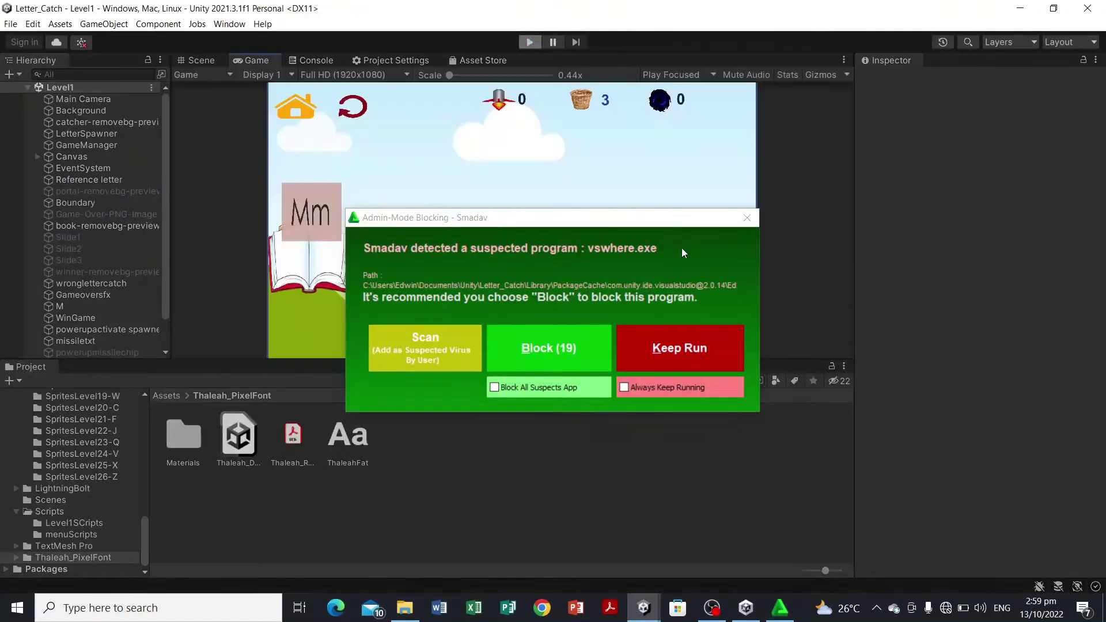
# - Choose Keep Run in the Smadav alert so the Level1 game keeps running
pyautogui.click(681, 349)
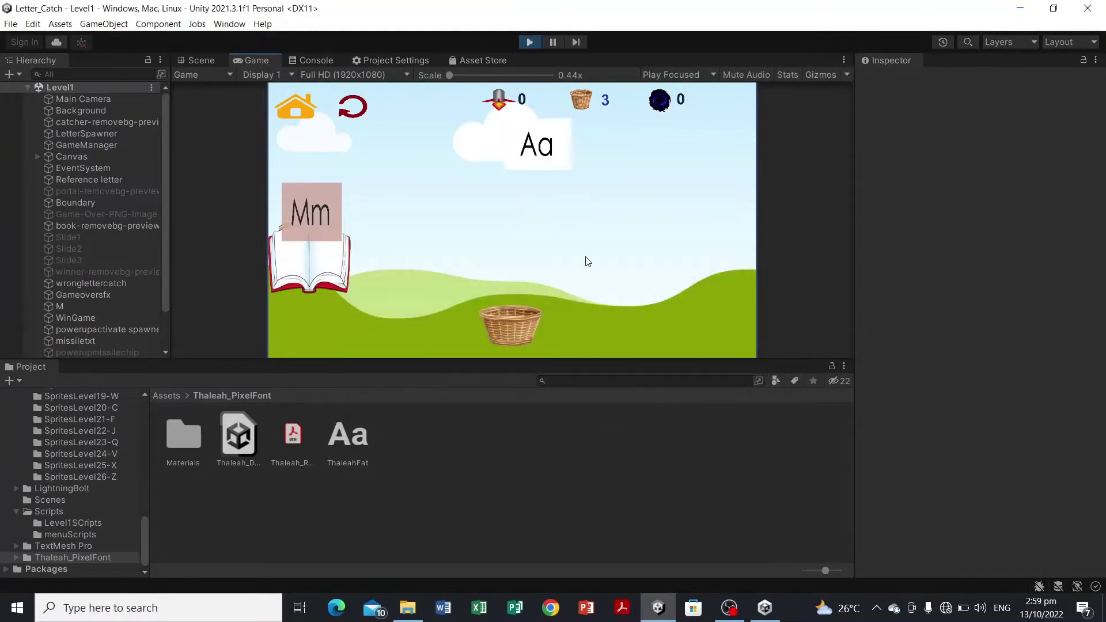
# - Steer the basket left and right around the spot under the book to catch letter cards
pyautogui.press('Left')
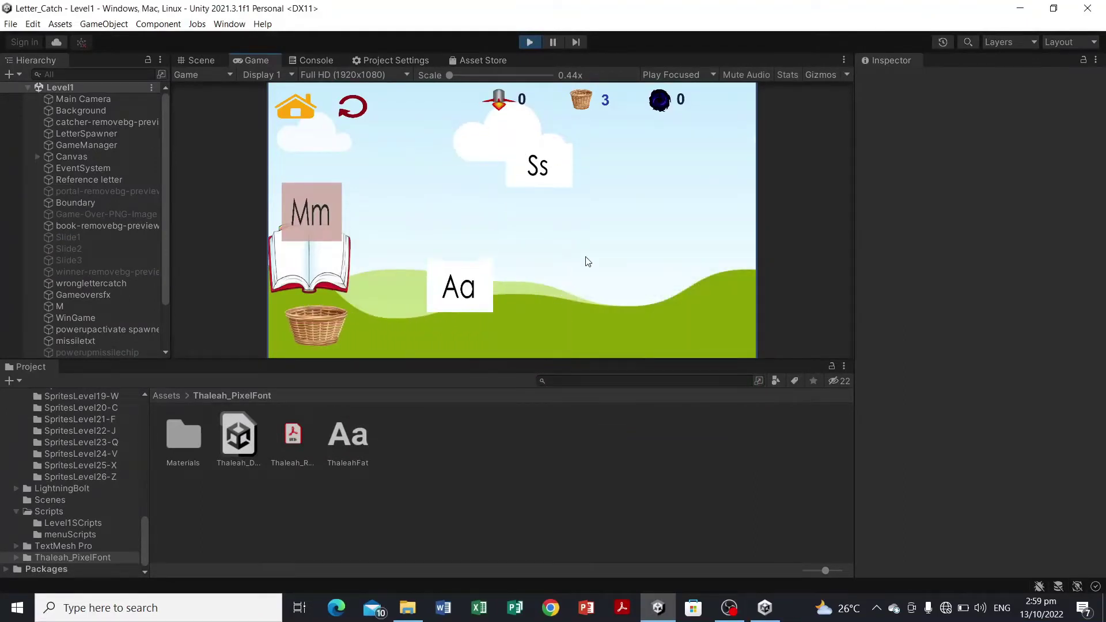
pyautogui.press('Right')
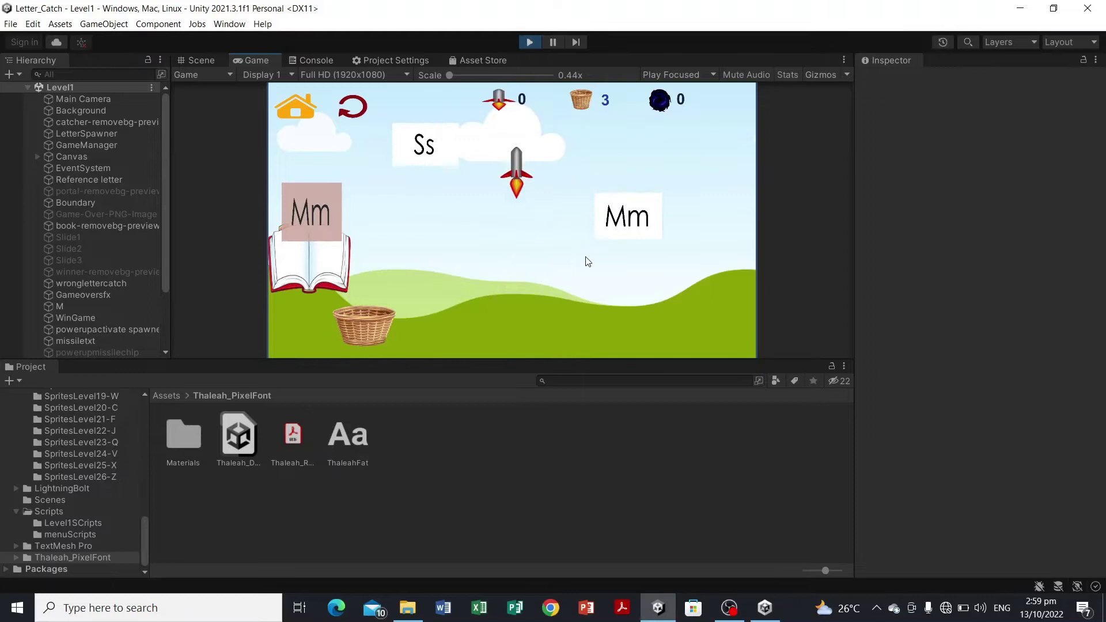
pyautogui.press('Left')
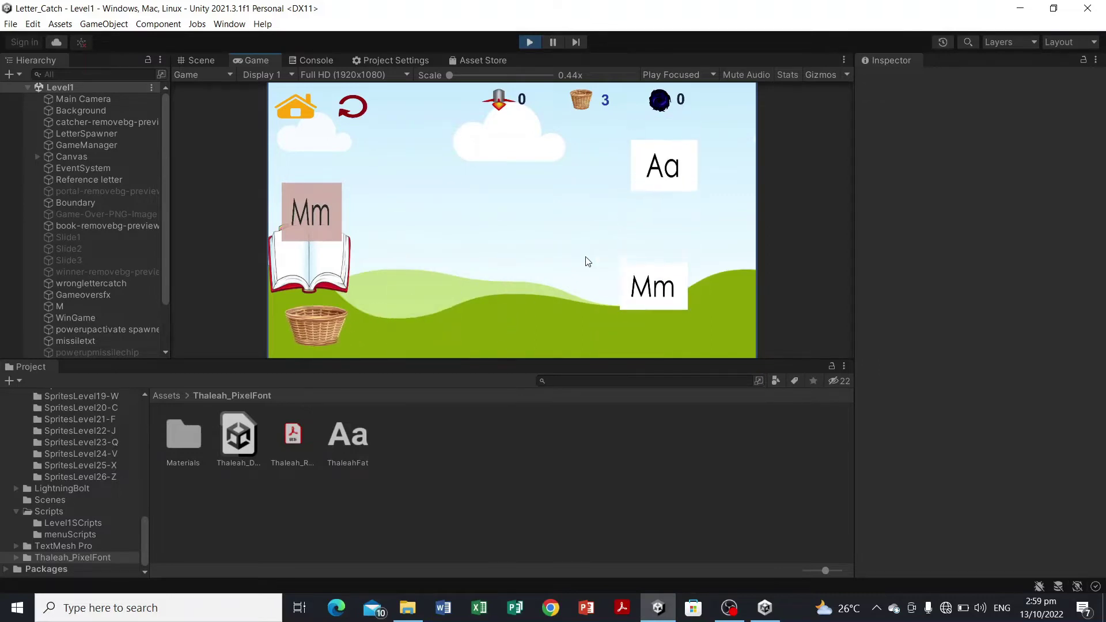
pyautogui.press('Right')
pyautogui.press('Left')
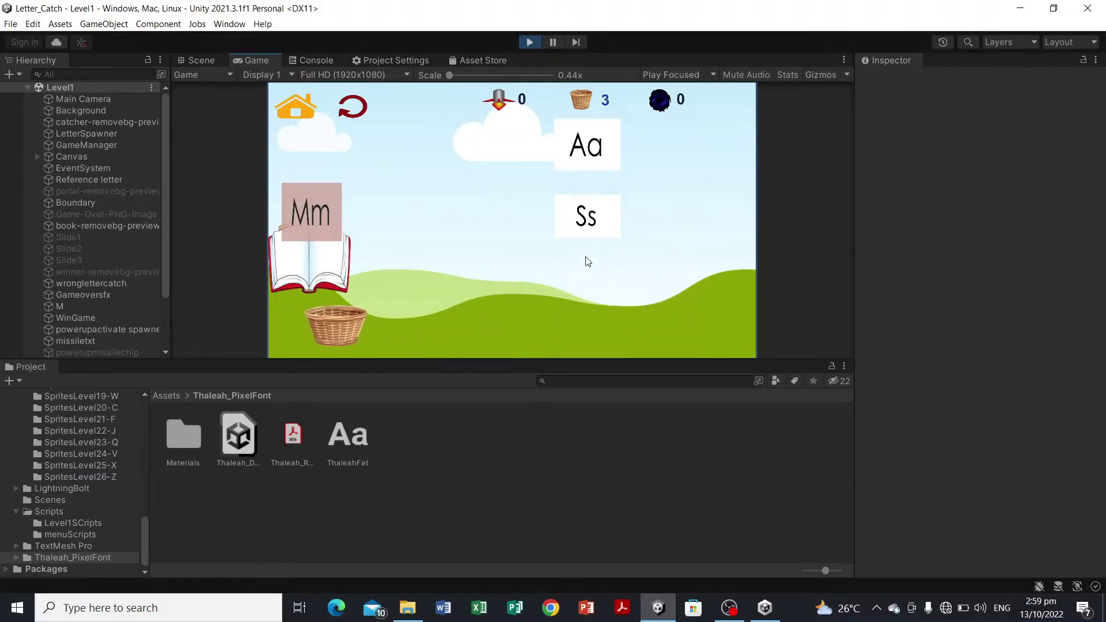
pyautogui.press('Right')
pyautogui.press('Left')
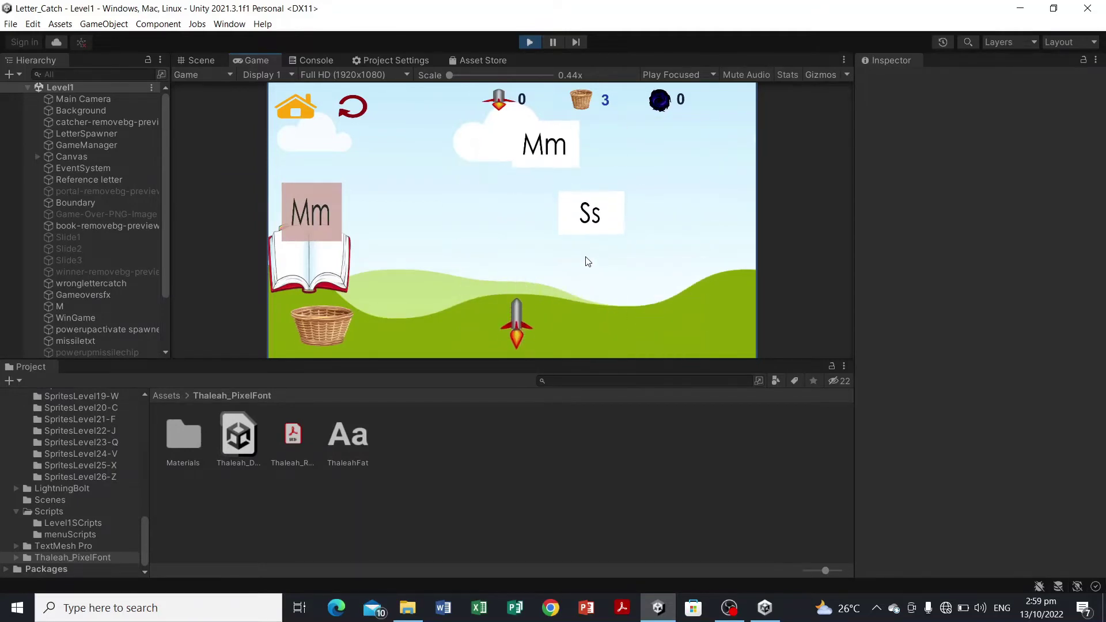
# - Move the basket across the screen, from far left to far right, chasing falling letters
pyautogui.press('Right')
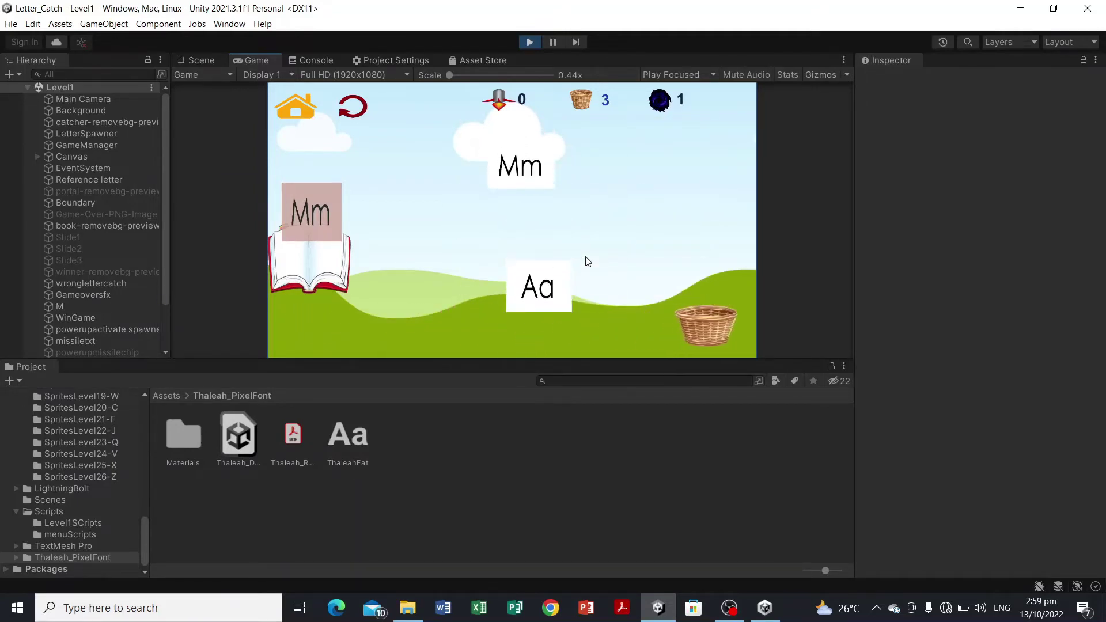
pyautogui.press('Left')
pyautogui.press('Left')
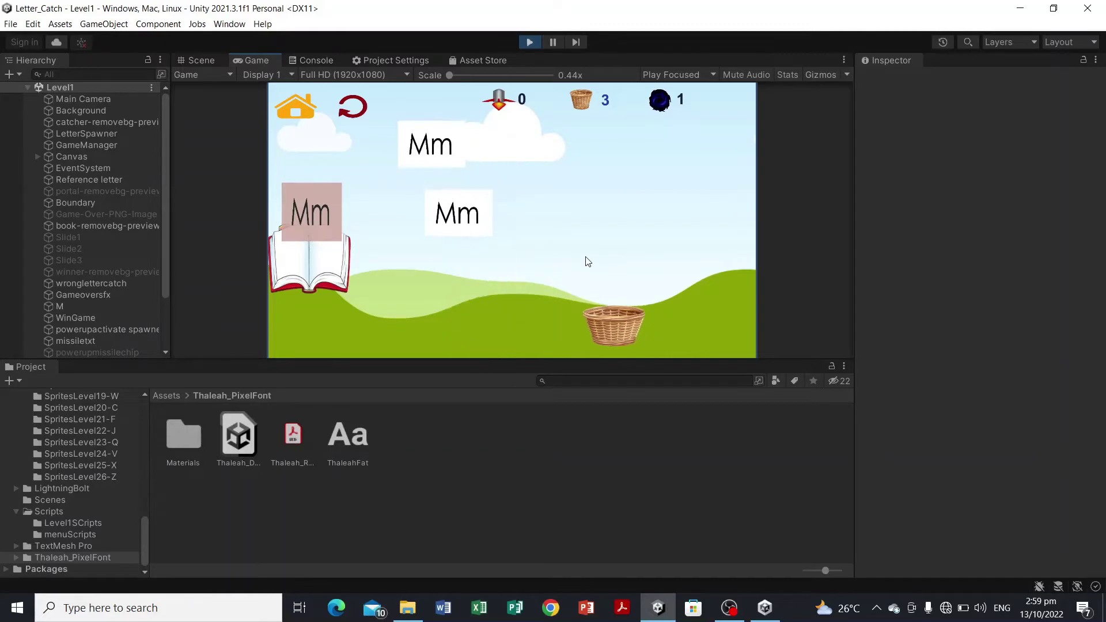
pyautogui.press('Left')
pyautogui.press('Right')
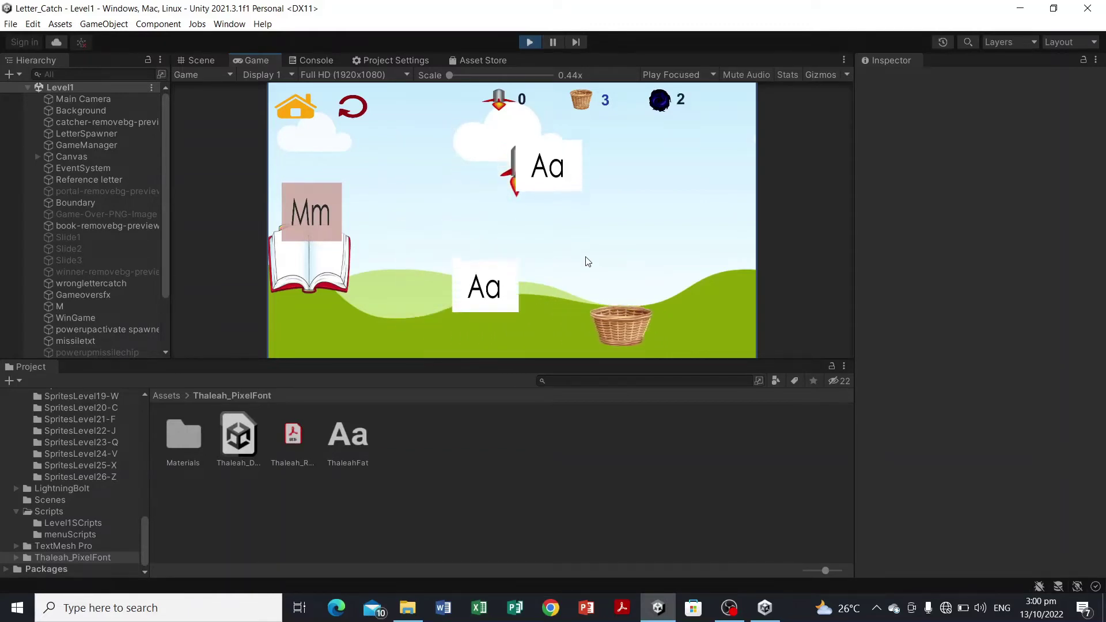
pyautogui.press('Left')
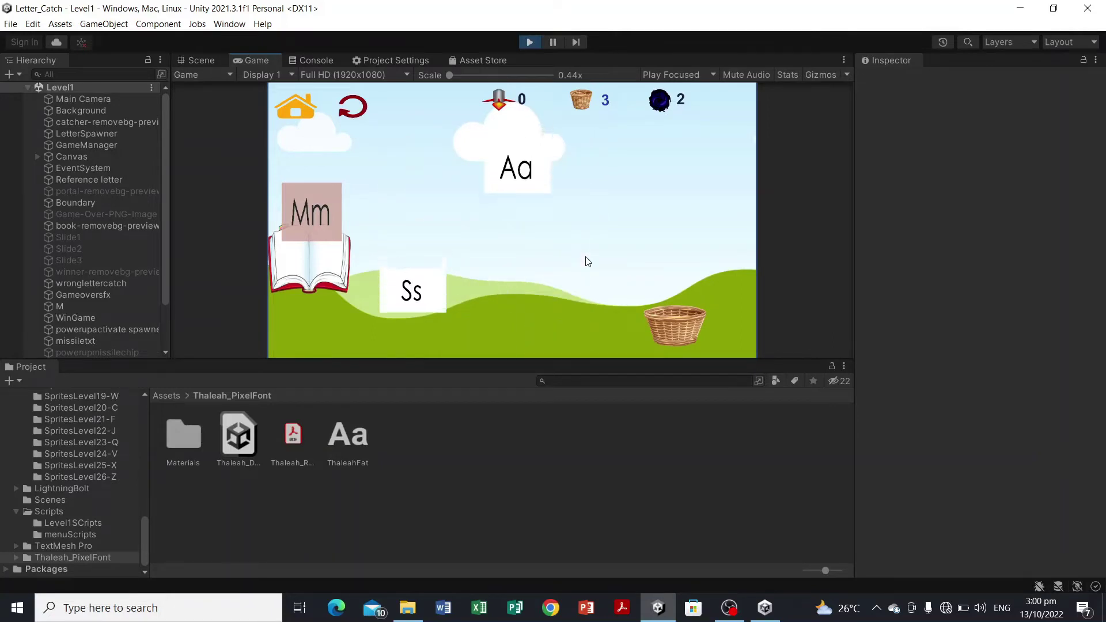
pyautogui.press('Left')
pyautogui.press('Left')
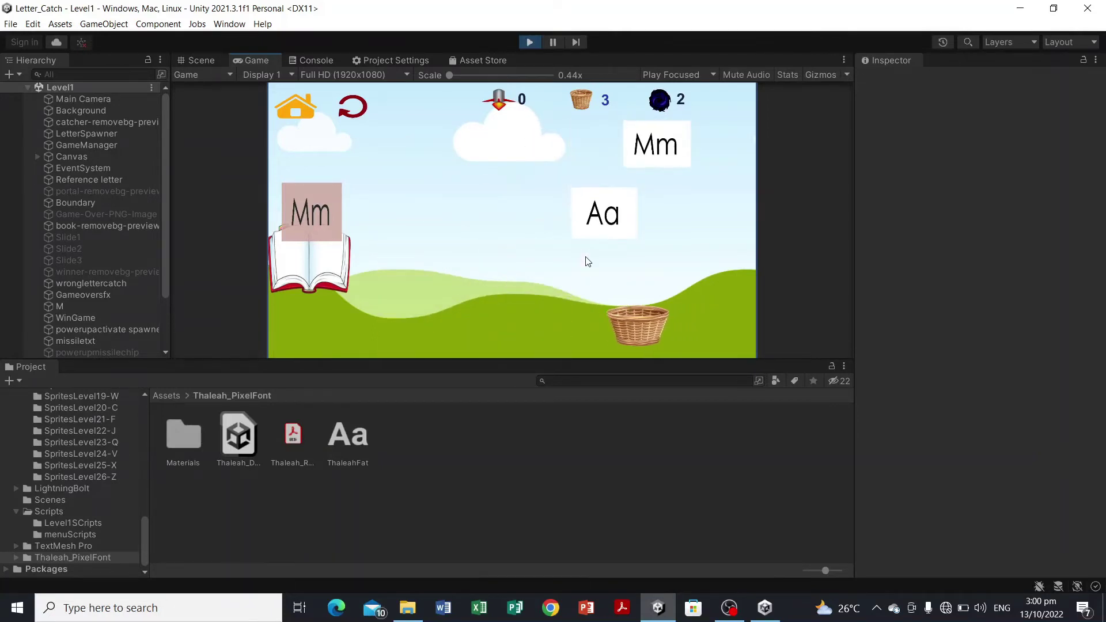
pyautogui.press('Right')
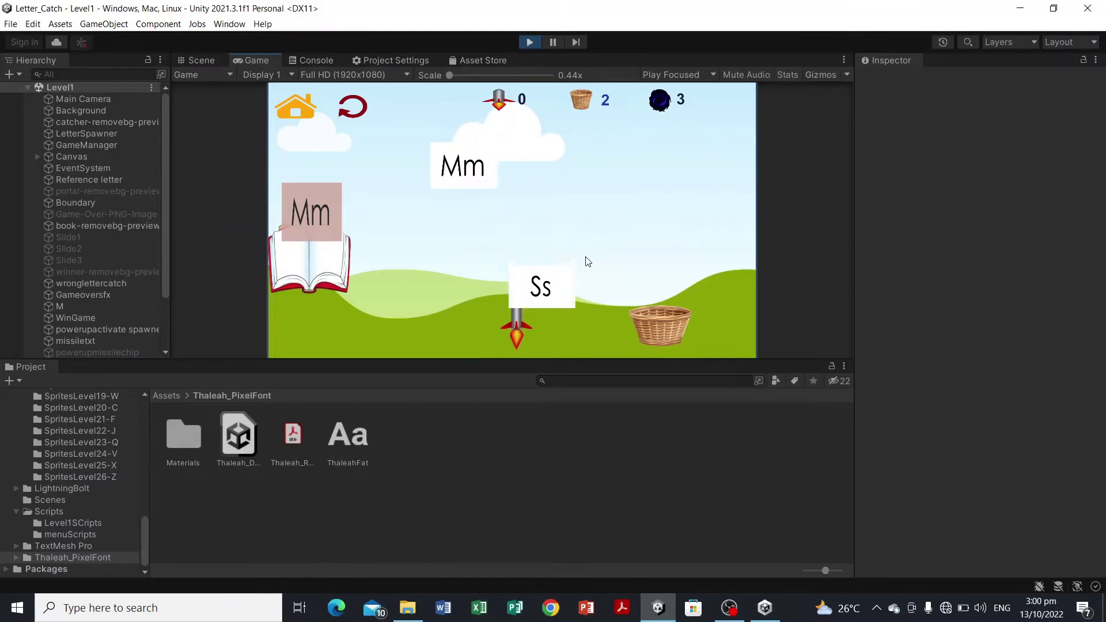
pyautogui.press('Left')
pyautogui.press('Left')
pyautogui.press('Right')
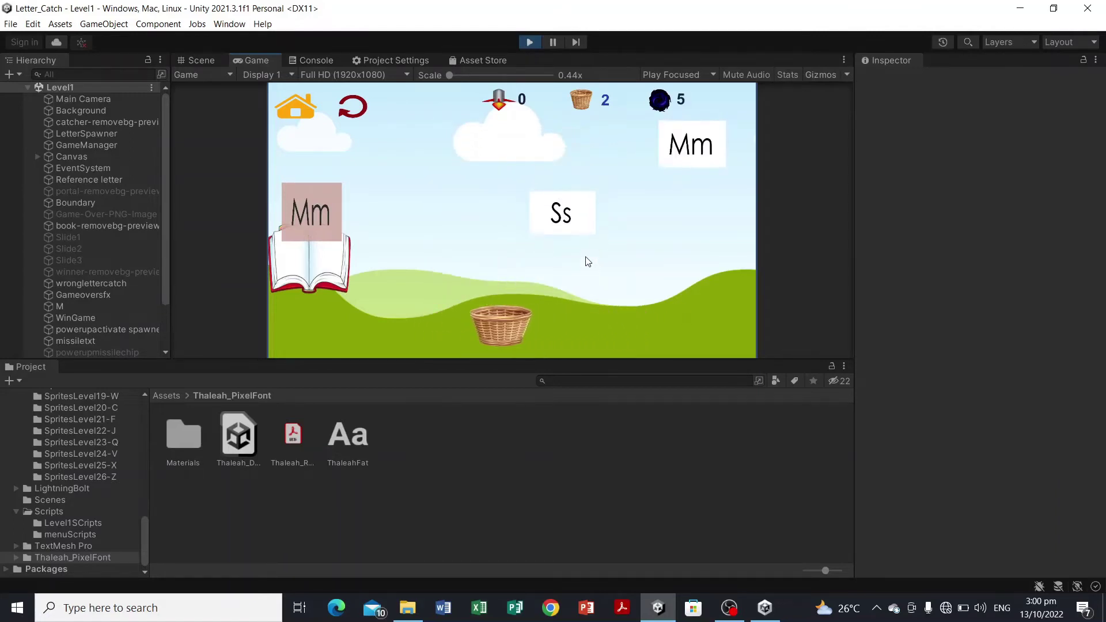
# - Keep catching falling letter cards with target letter Mm until the basket counter drops to 1
pyautogui.press('Left')
pyautogui.press('Right')
pyautogui.press('Left')
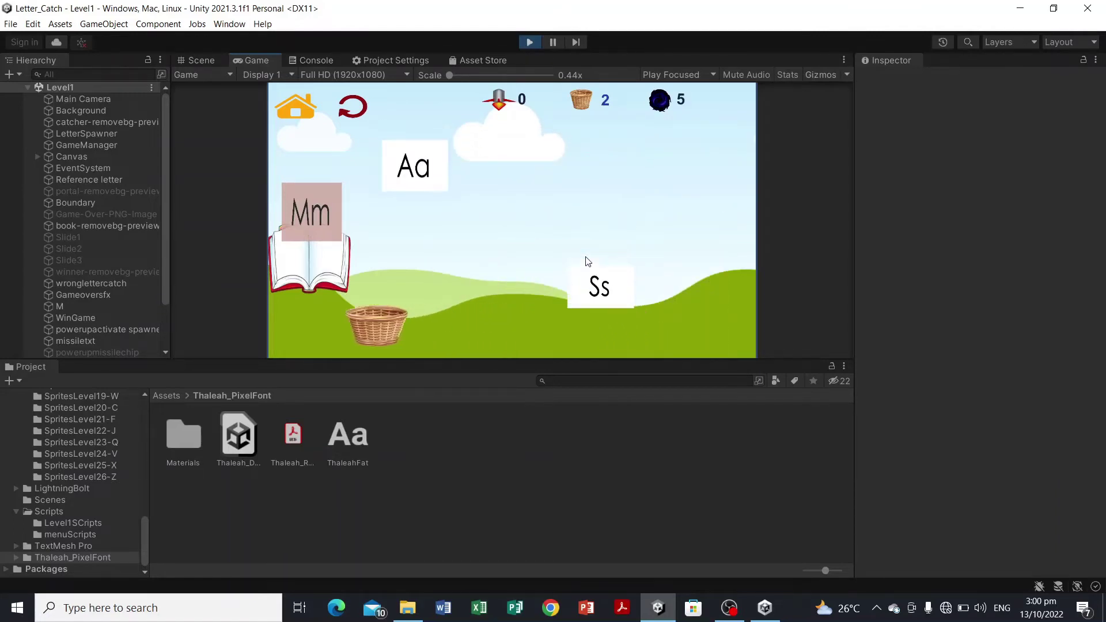
pyautogui.press('Right')
pyautogui.press('Right')
pyautogui.press('Left')
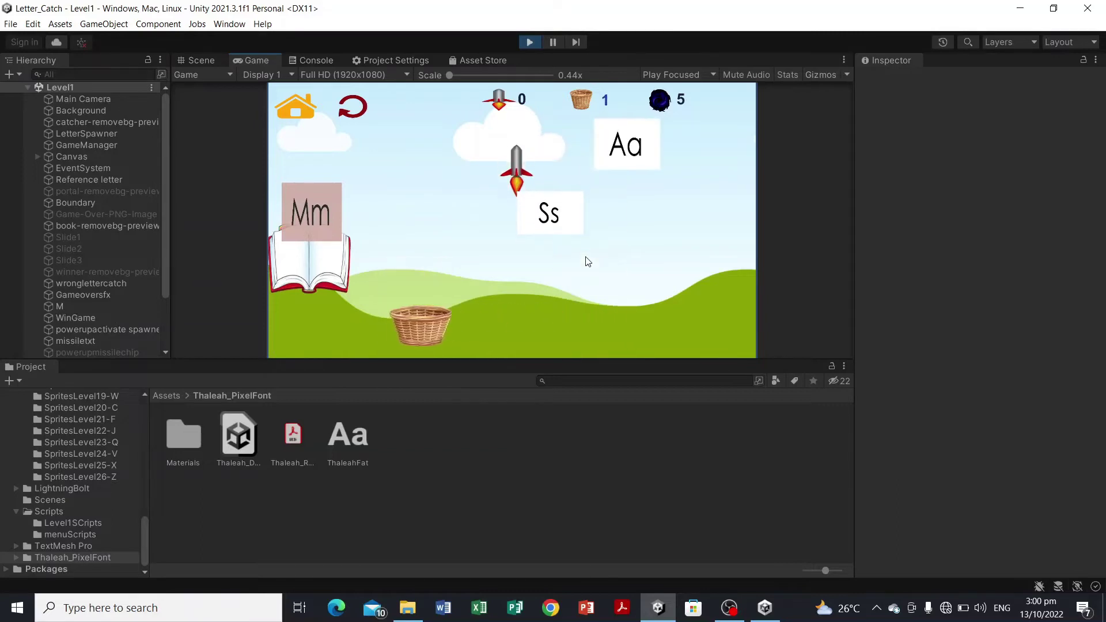
pyautogui.press('Left')
pyautogui.press('Right')
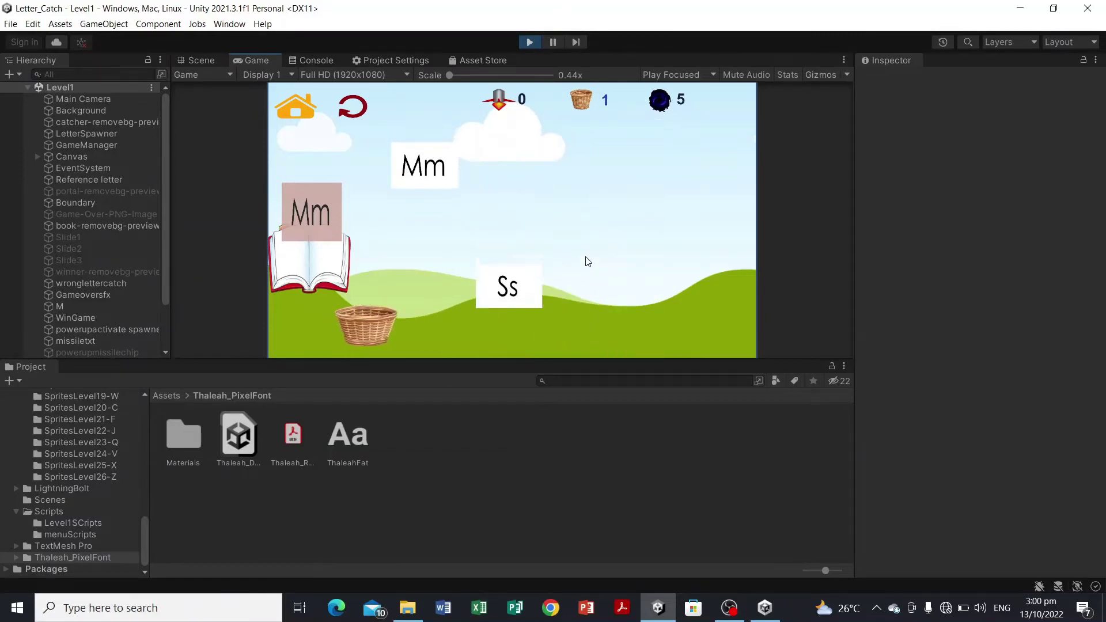
pyautogui.press('Right')
pyautogui.press('Left')
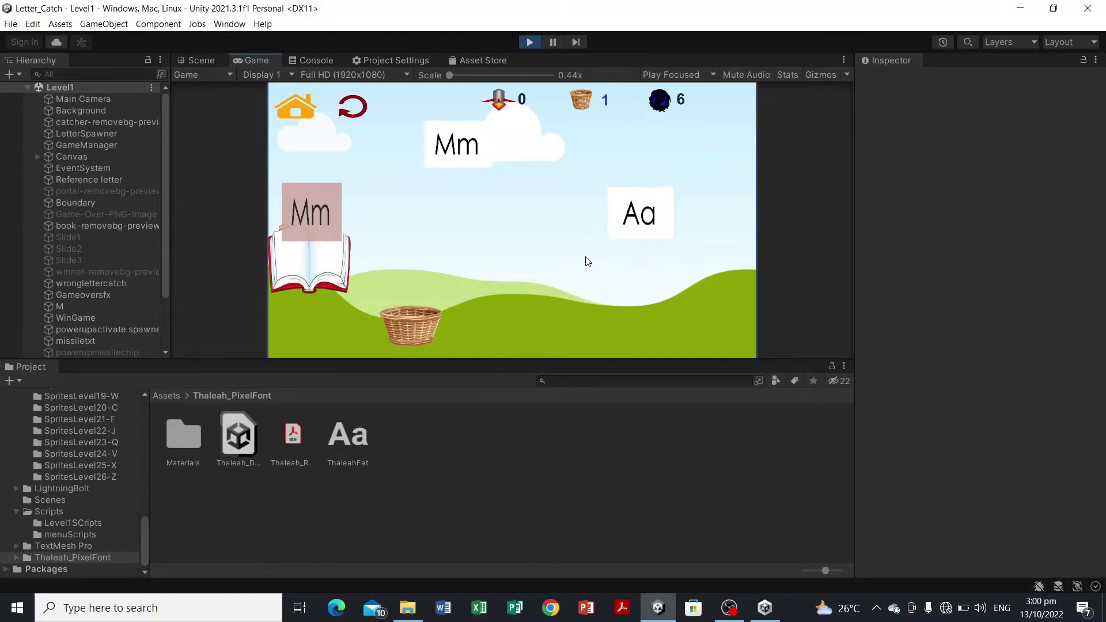
pyautogui.press('Right')
pyautogui.press('Right')
pyautogui.press('Left')
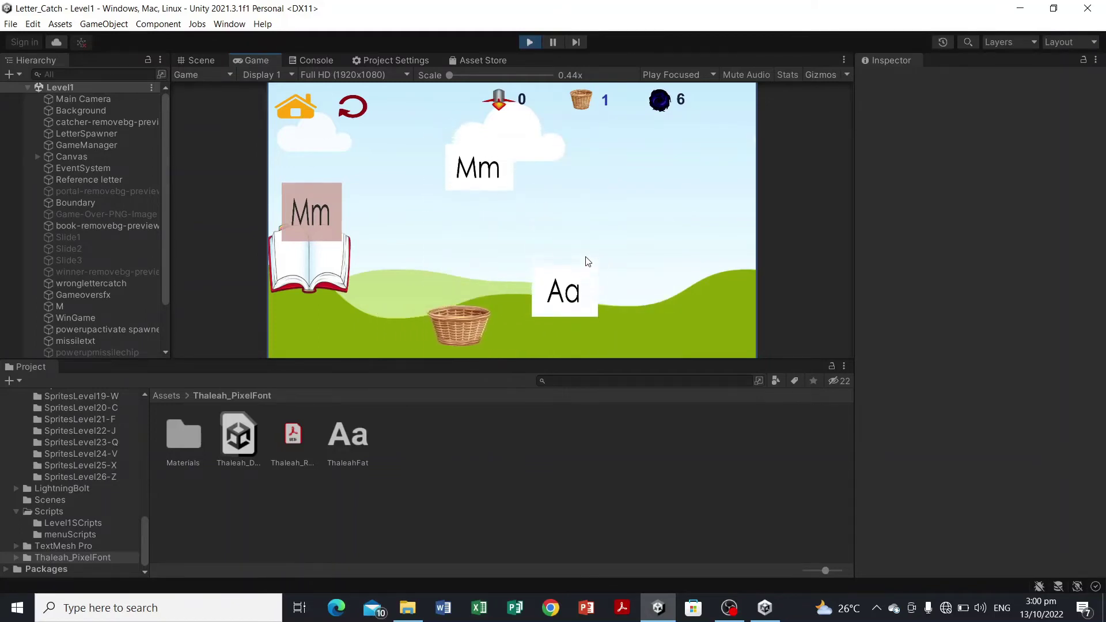
pyautogui.press('Left')
pyautogui.press('Right')
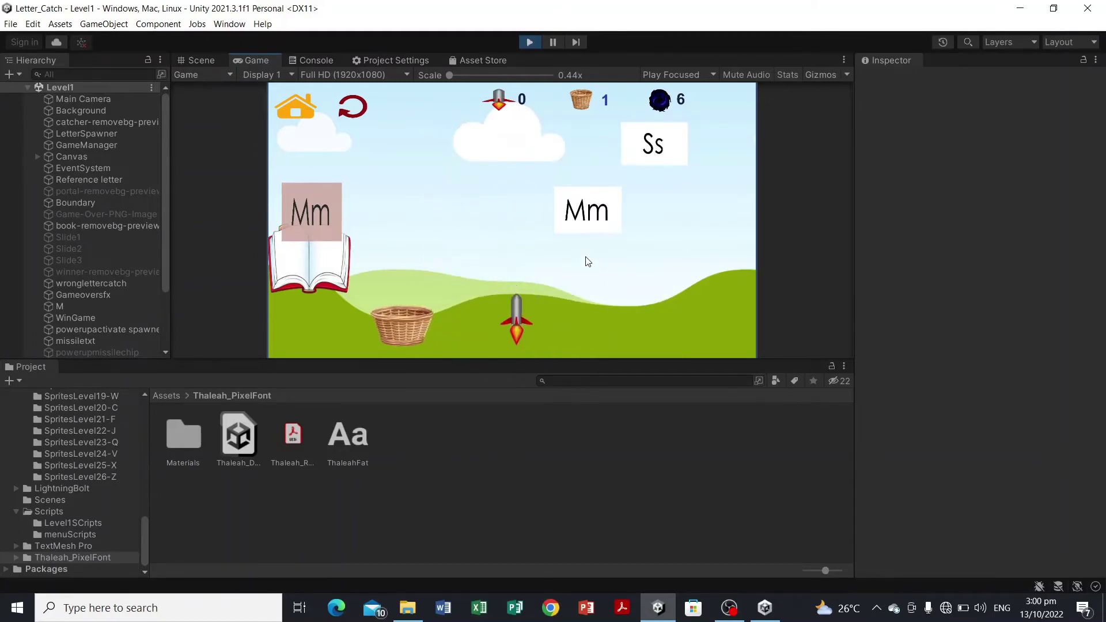
pyautogui.press('Right')
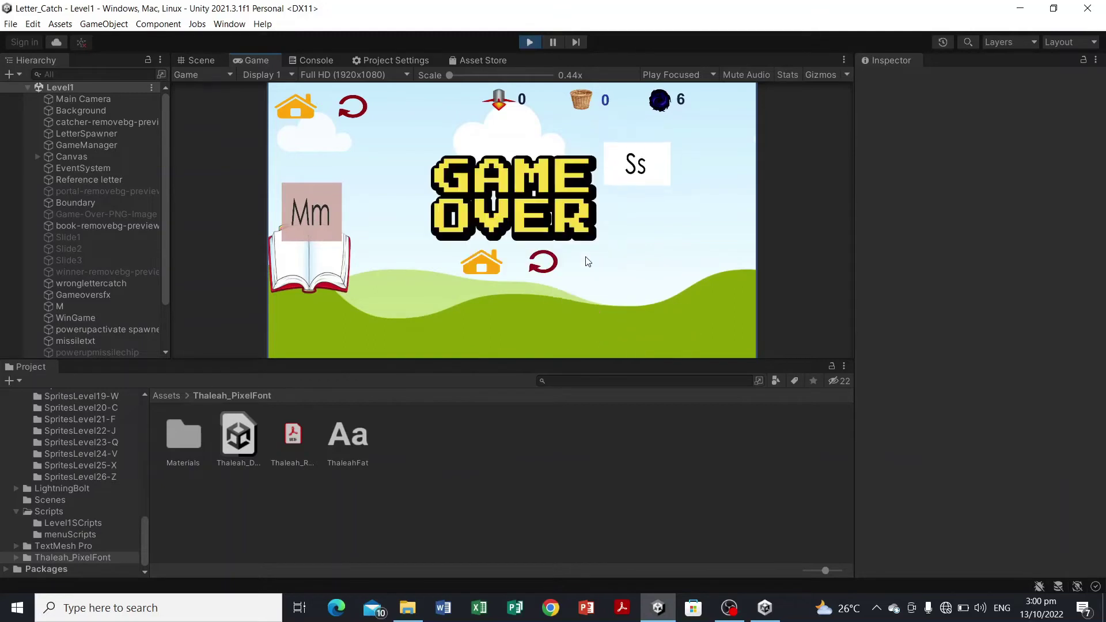